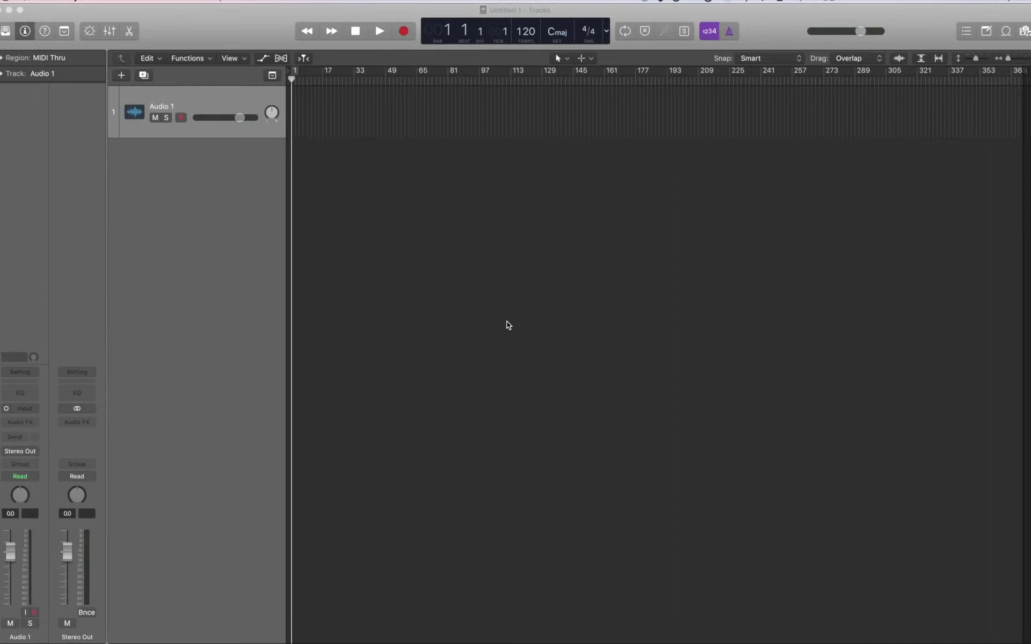
Import 00000001.WAV from the 4C442850 folder at bar 1 of the Audio 1 track, choosing to use existing tracks.
key("ctrl+Up")
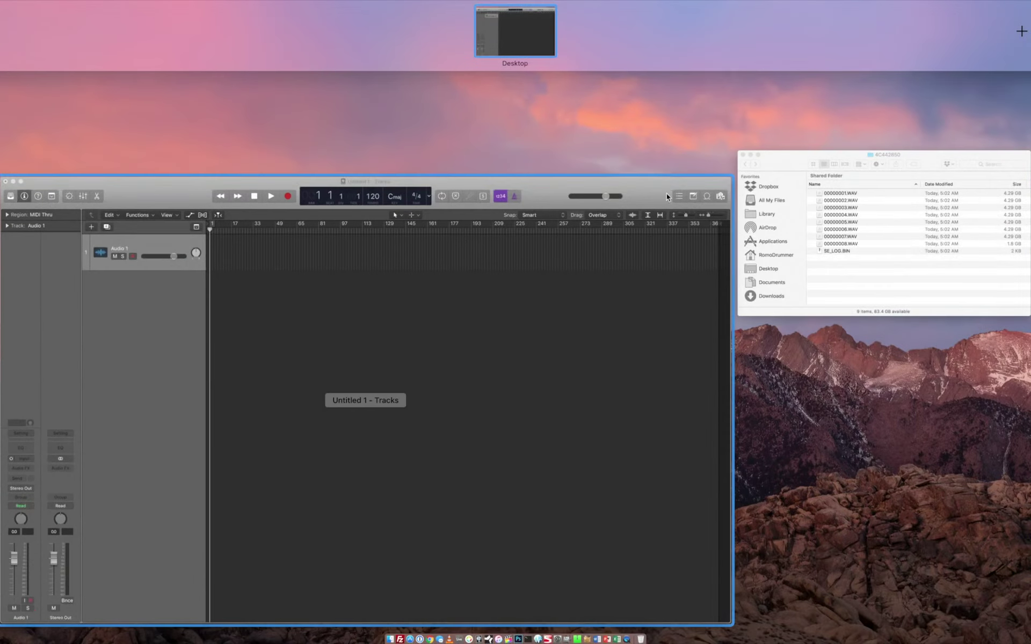
left_click(868, 207)
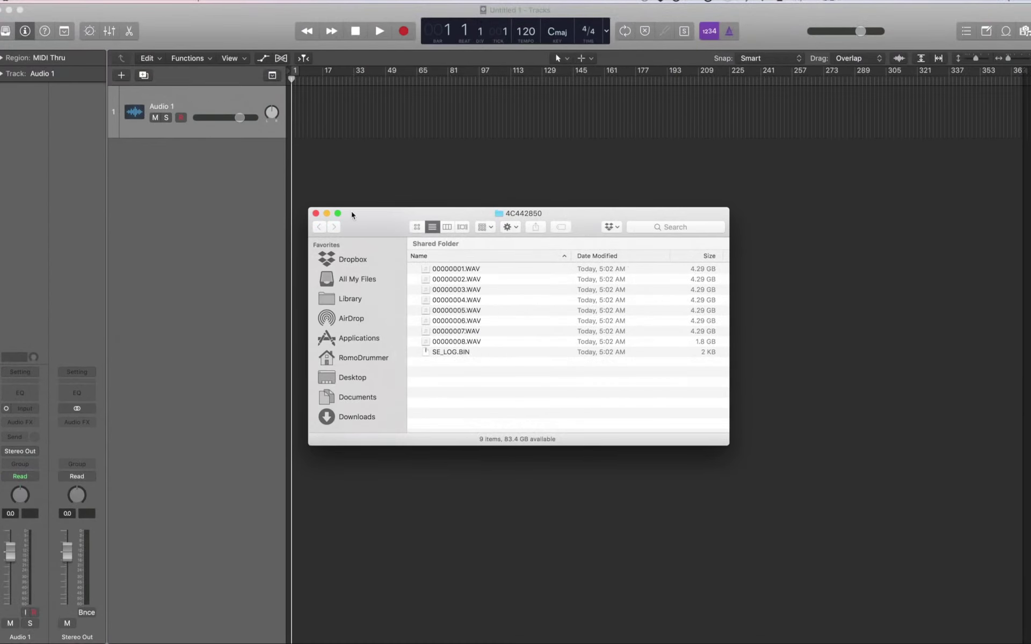
left_click_drag(351, 214, 321, 305)
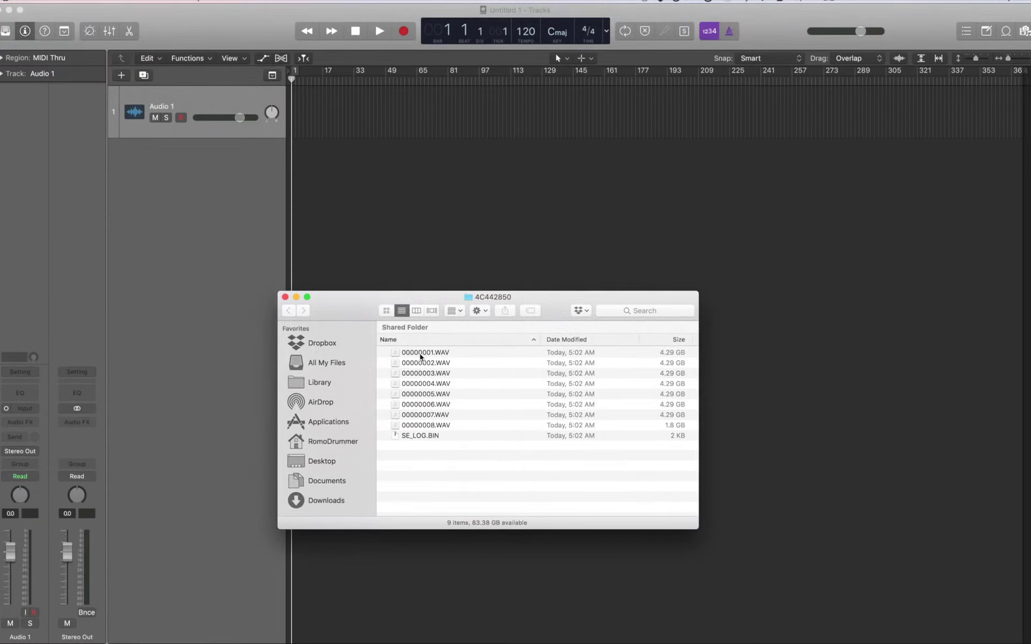
left_click(421, 353)
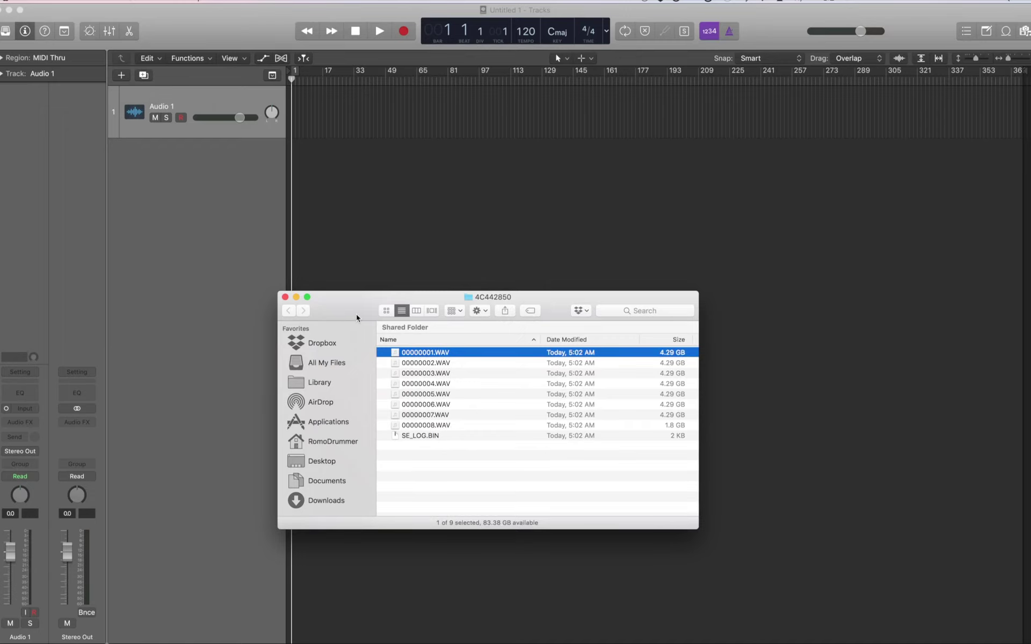
left_click_drag(356, 318, 313, 347)
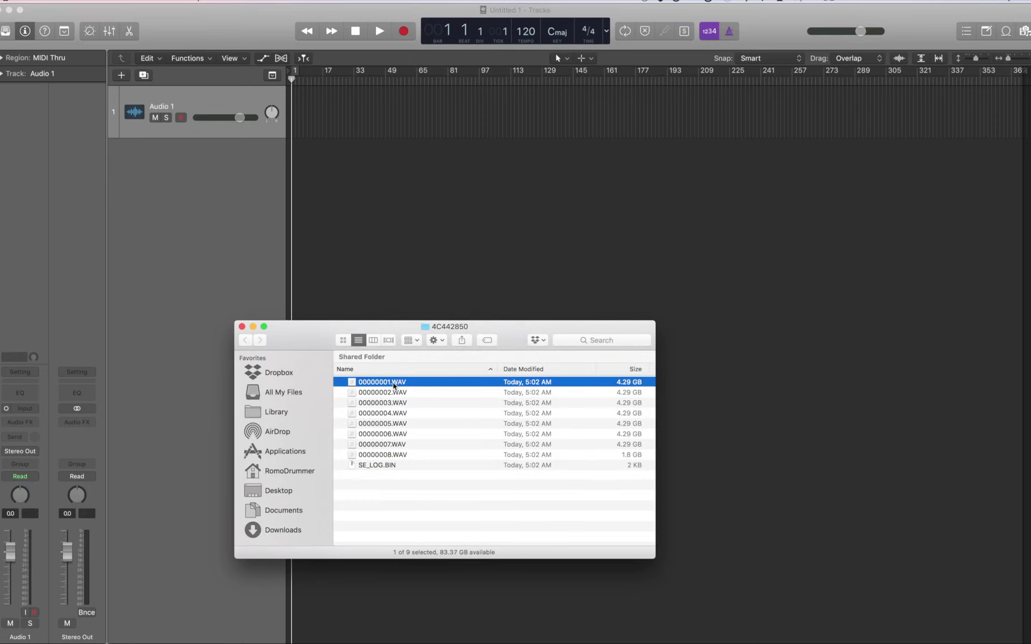
left_click_drag(394, 386, 285, 132)
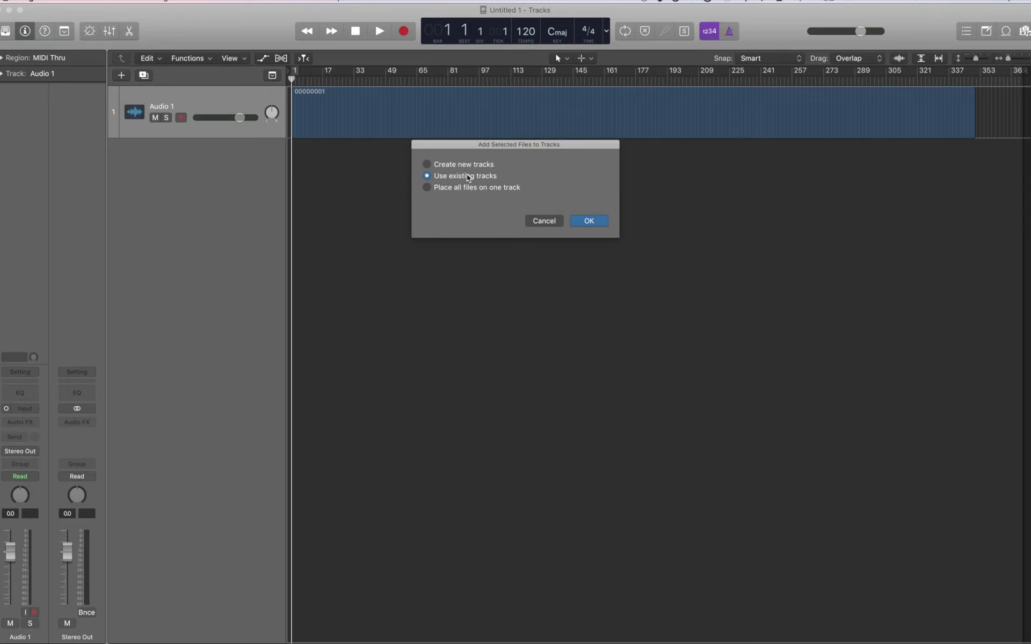
left_click(589, 221)
left_click(620, 221)
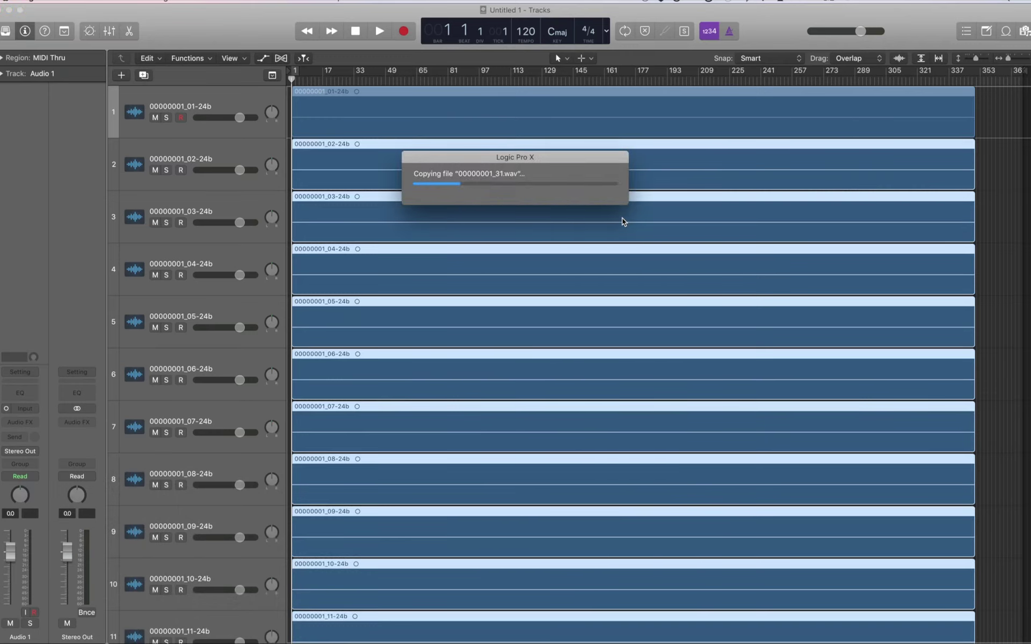
Examine the waveforms of the imported tracks, then reduce the track heights until all 32 fit in view.
scroll(608, 224, "down", 1)
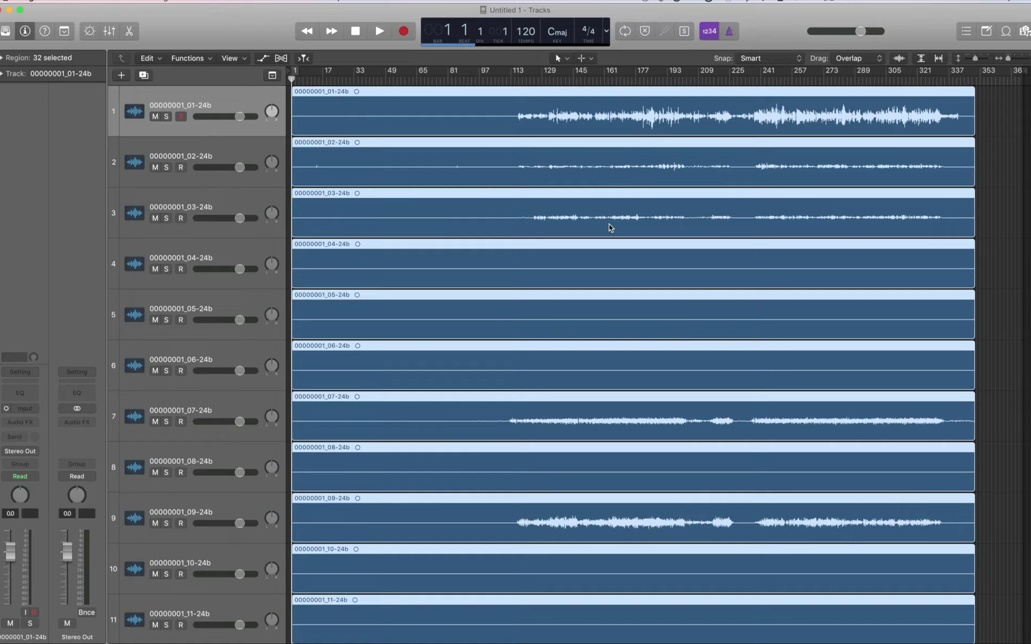
scroll(608, 224, "up", 3)
scroll(609, 223, "up", 8)
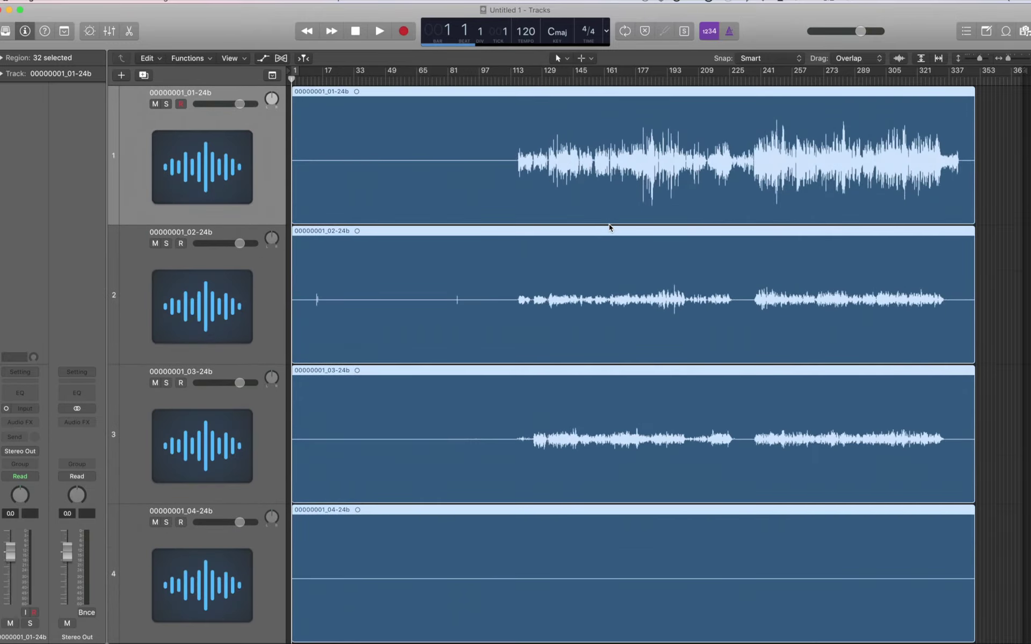
scroll(609, 224, "down", 3)
key("super+Up")
key("super+Up")
key("super+Up")
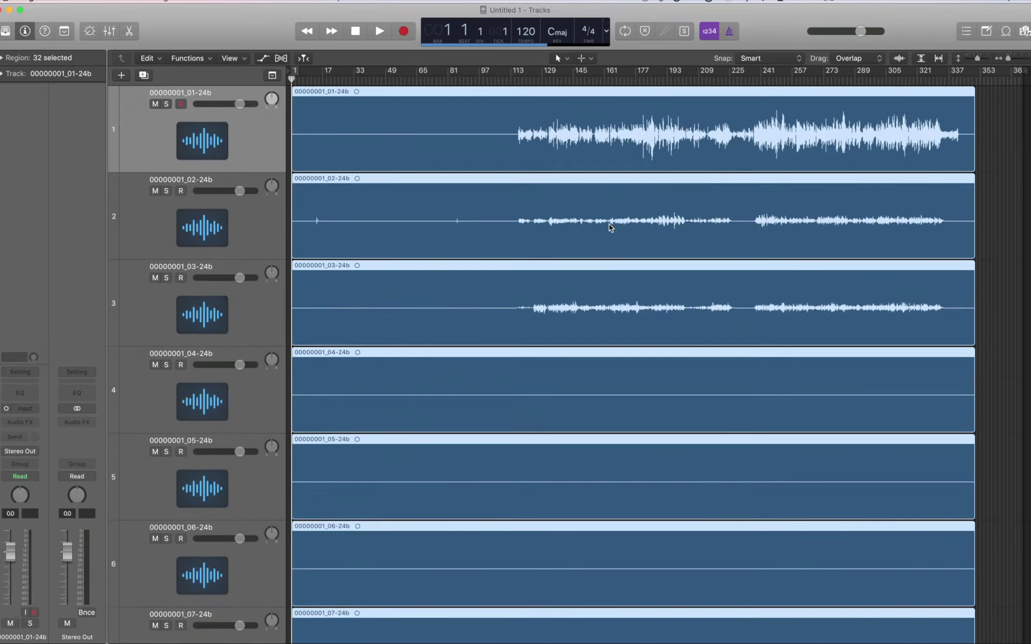
key("super+Up")
key("super+Up")
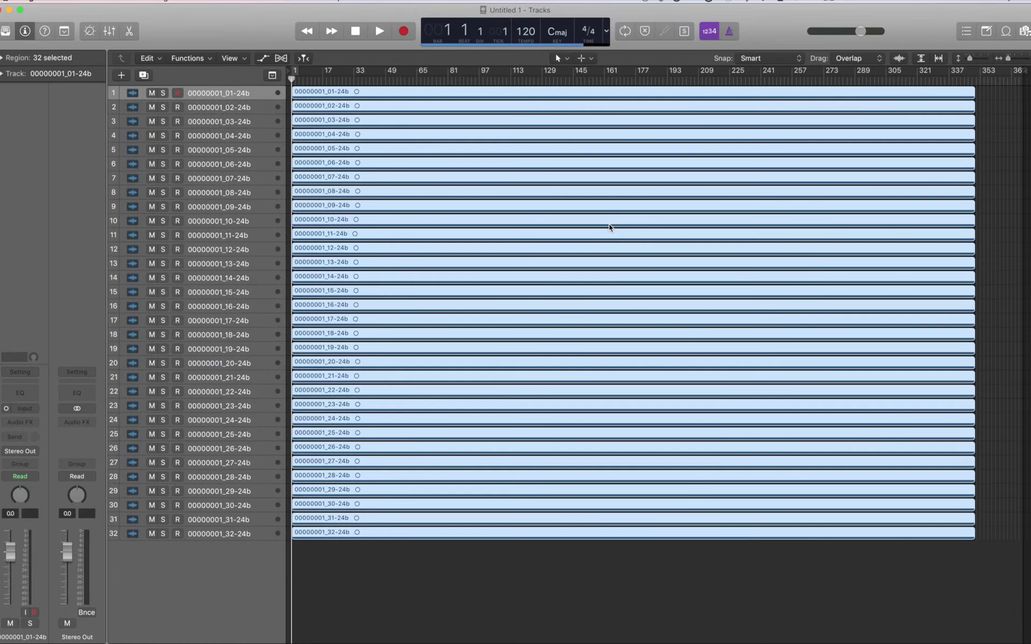
key("super+Up")
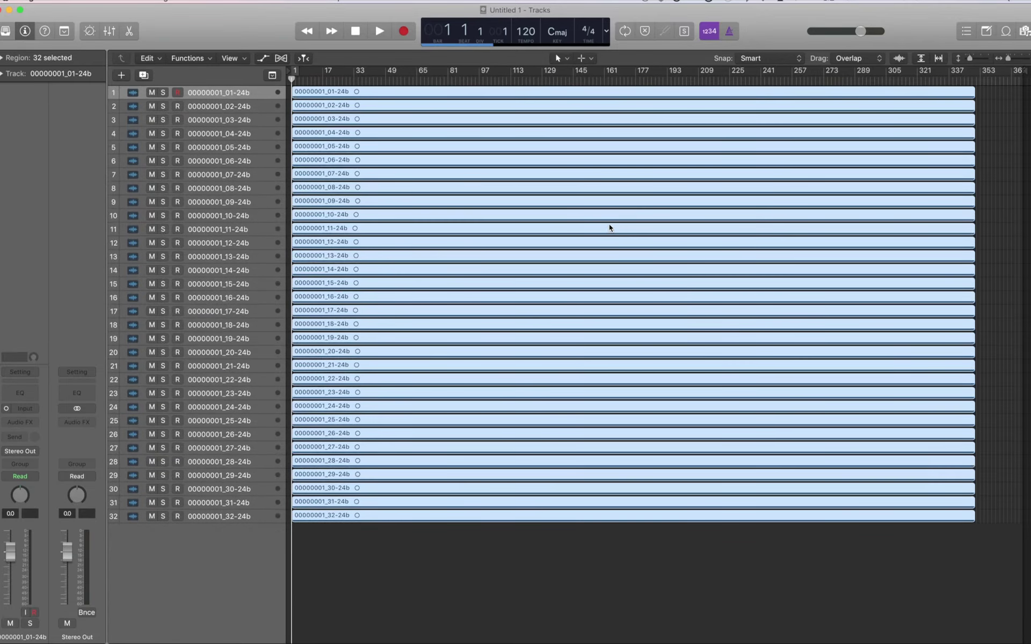
key("super+Right")
key("super+Left")
key("super+Down")
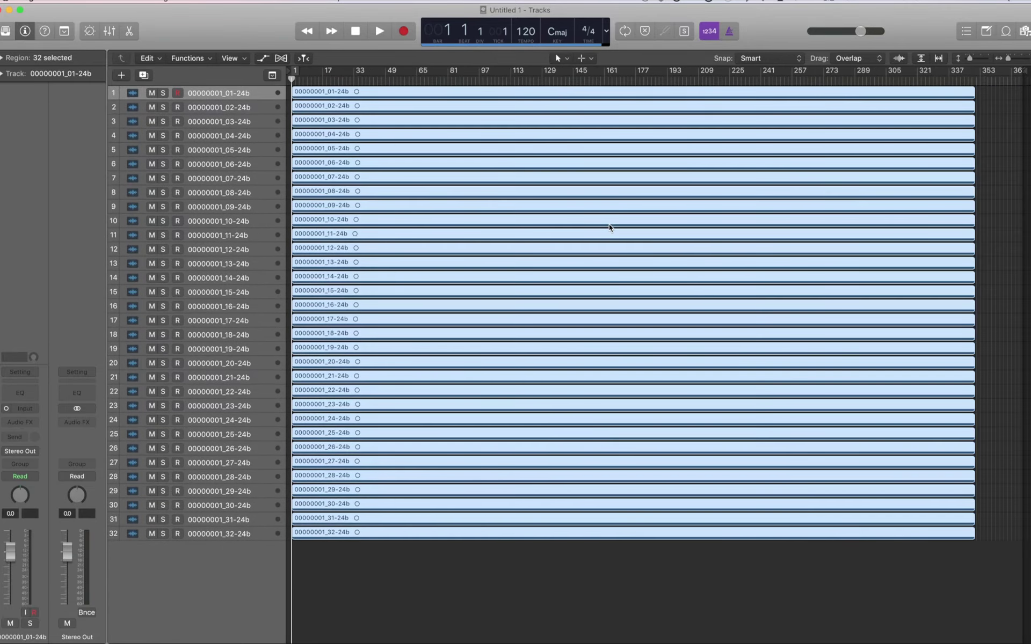
key("super+Up")
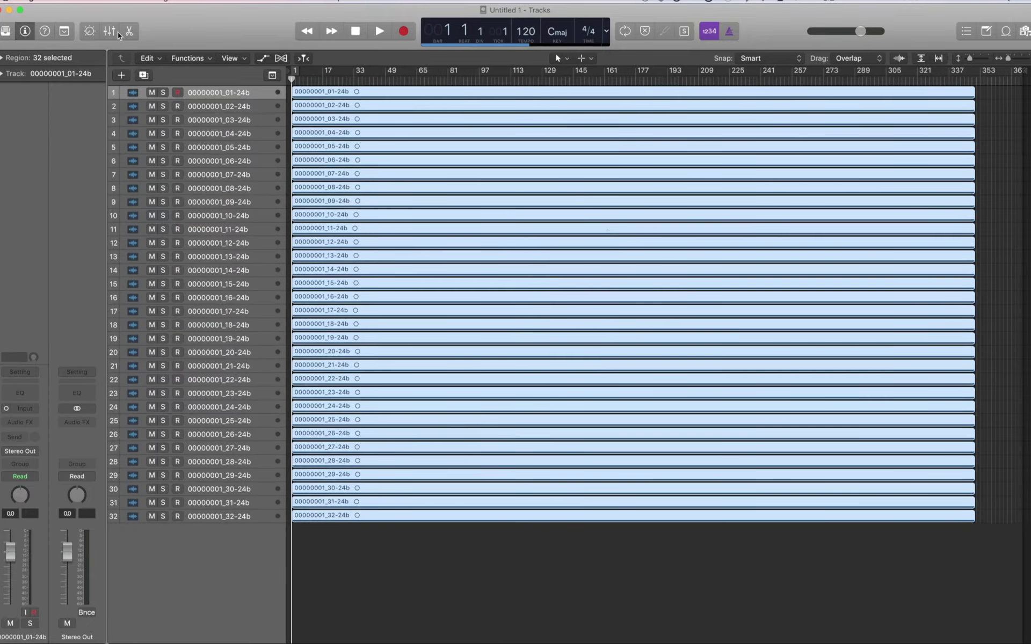
Import 00000002.WAV from the 4C442850 folder onto the existing tracks at bar 356, just past the 00000001 regions.
key("ctrl+Up")
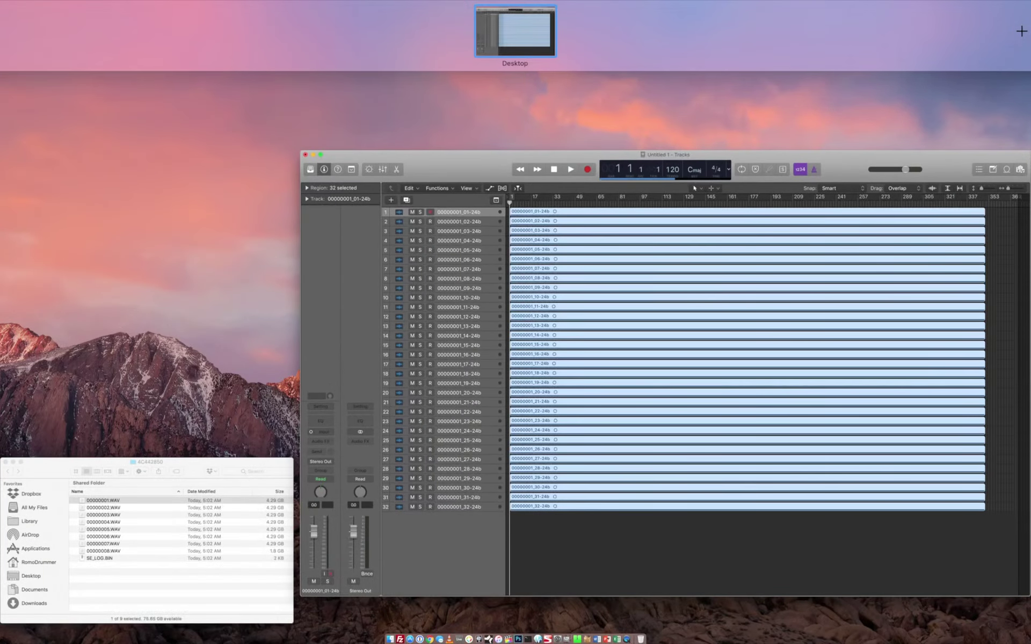
left_click(219, 542)
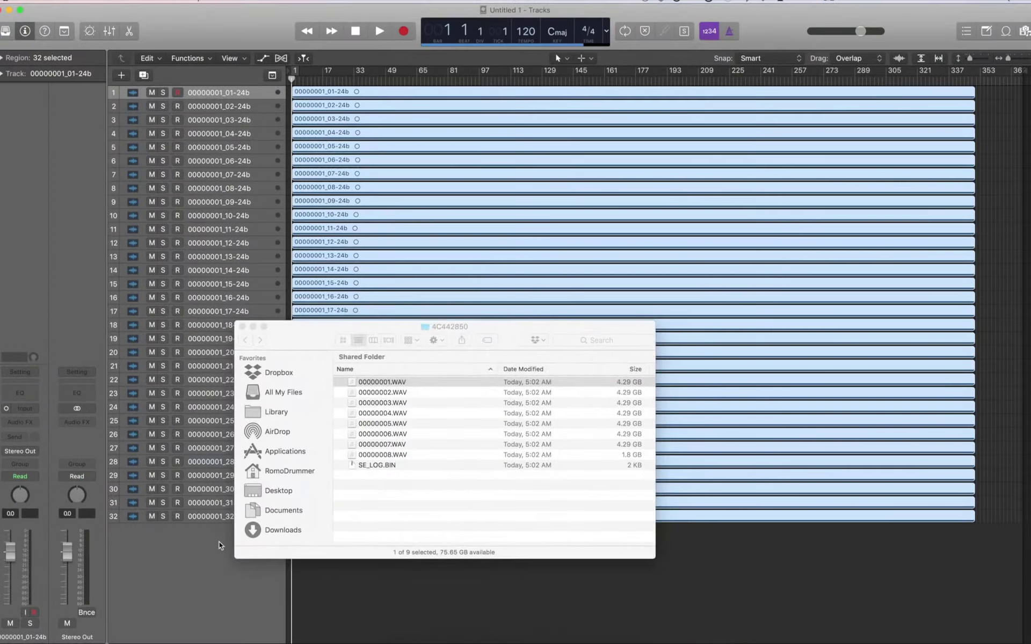
left_click(424, 393)
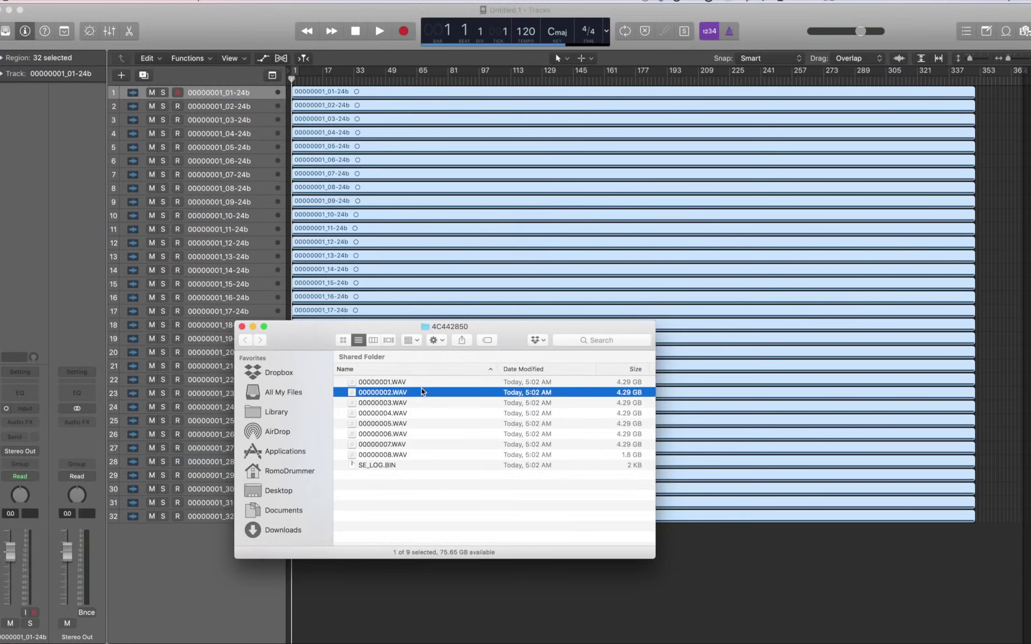
left_click(373, 392)
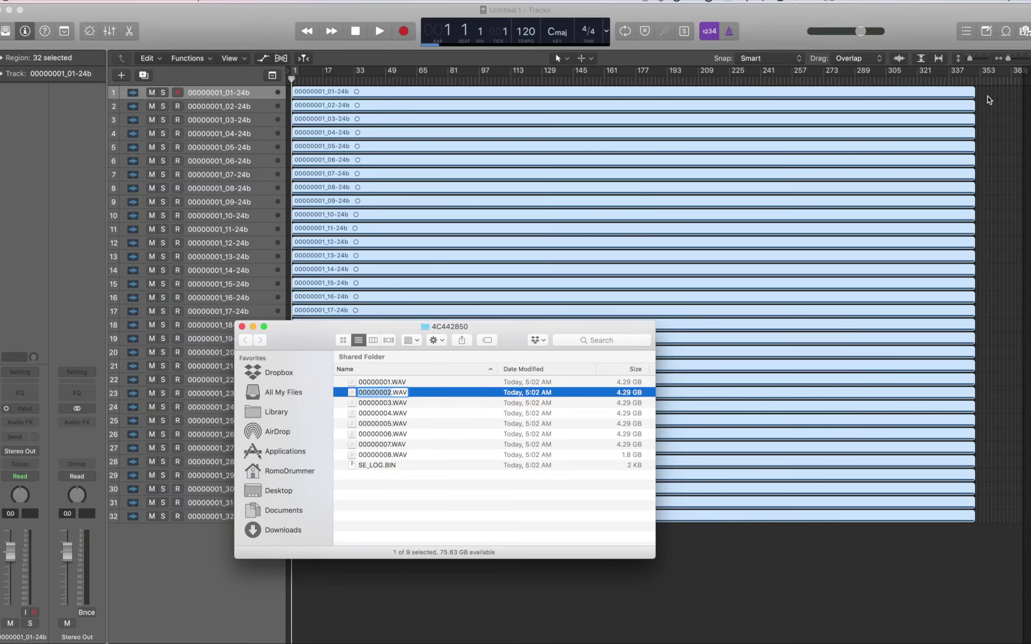
left_click(435, 395)
left_click_drag(387, 392, 985, 88)
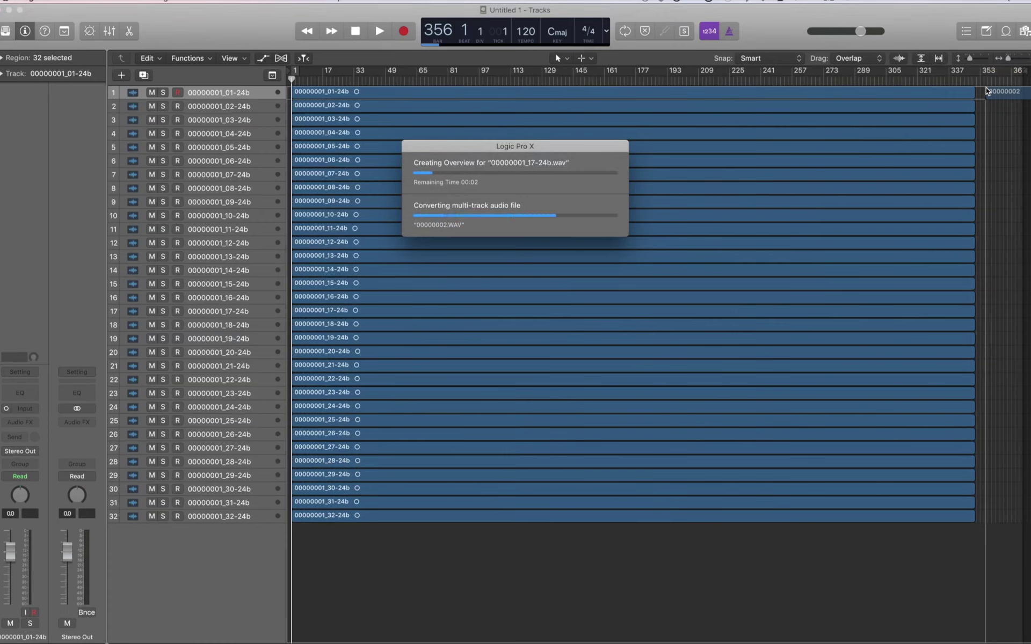
left_click(592, 220)
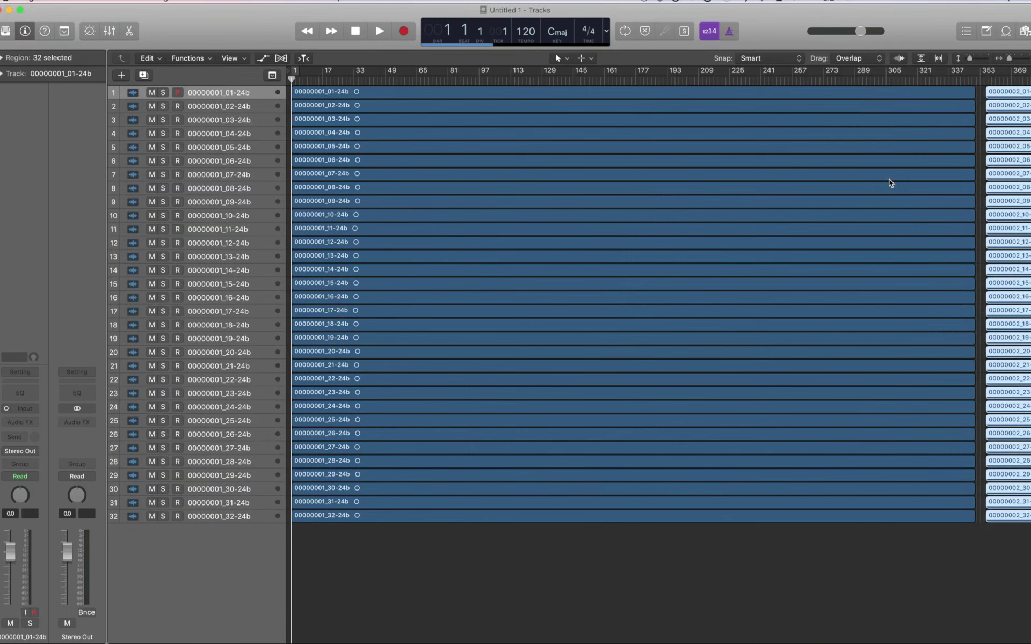
Move all selected 00000002 regions back to start exactly where the 00000001 regions end, and check the seam up close.
key("super+Right")
key("super+Right")
key("super+Down")
key("super+Down")
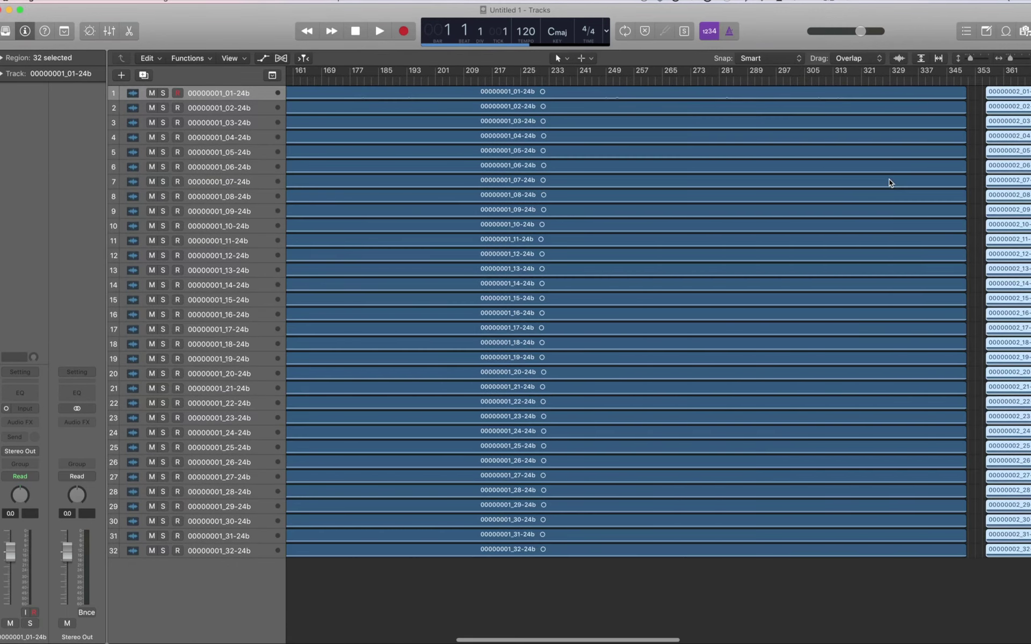
key("super+Down")
key("super+Right")
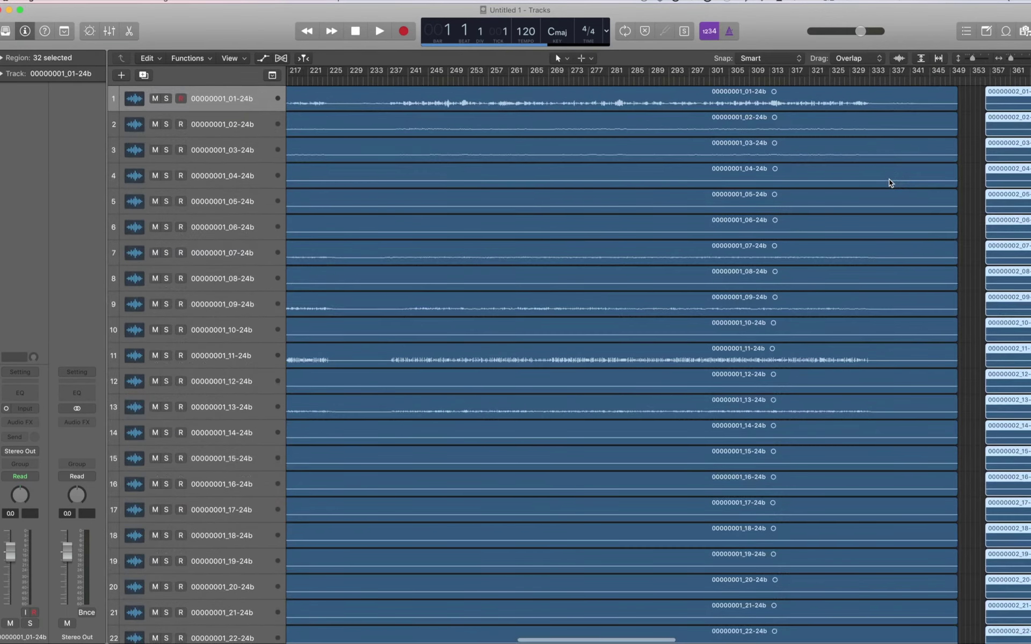
key("super+Right")
key("super+Right")
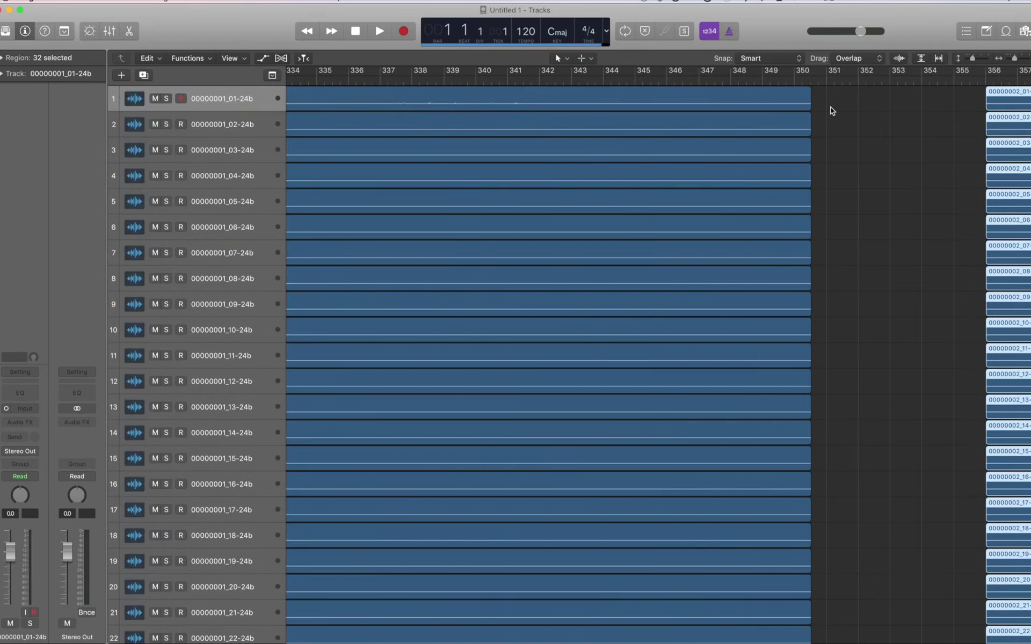
scroll(832, 104, "up", 5)
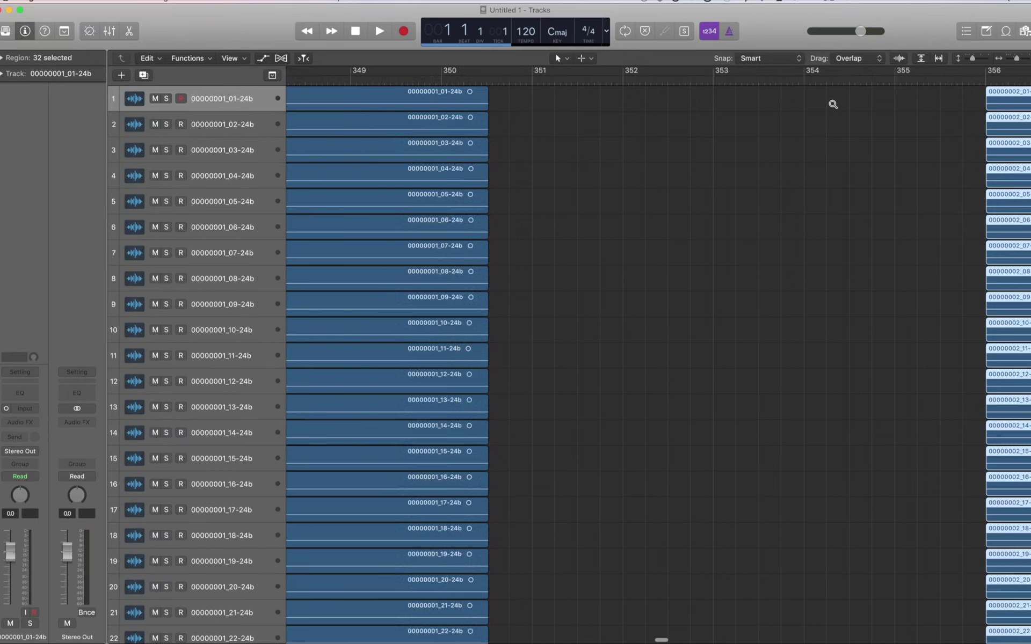
scroll(833, 104, "up", 3)
scroll(832, 104, "down", 4)
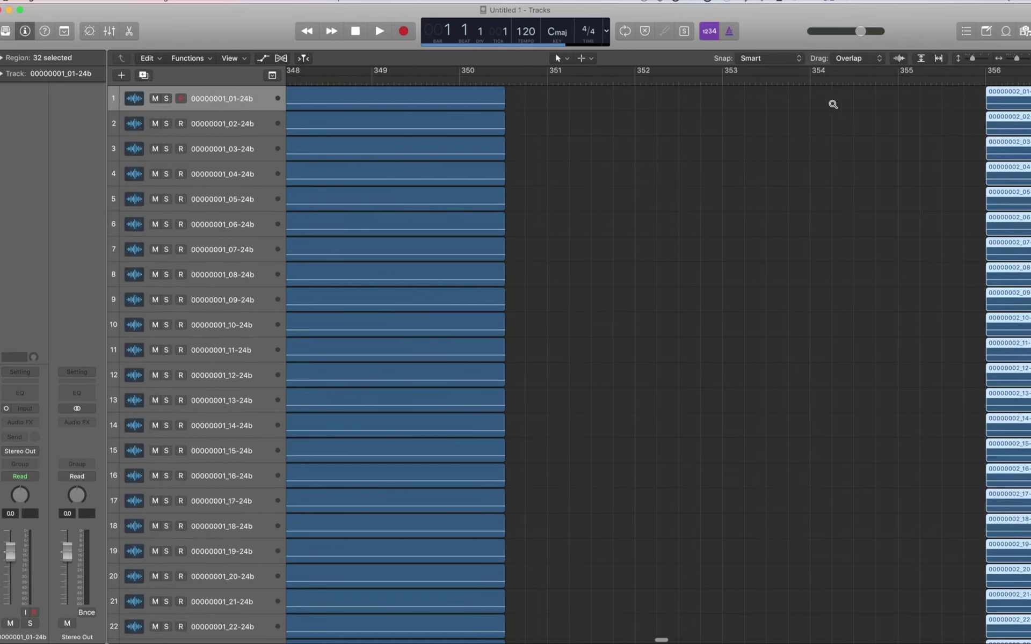
left_click_drag(1005, 104, 519, 109)
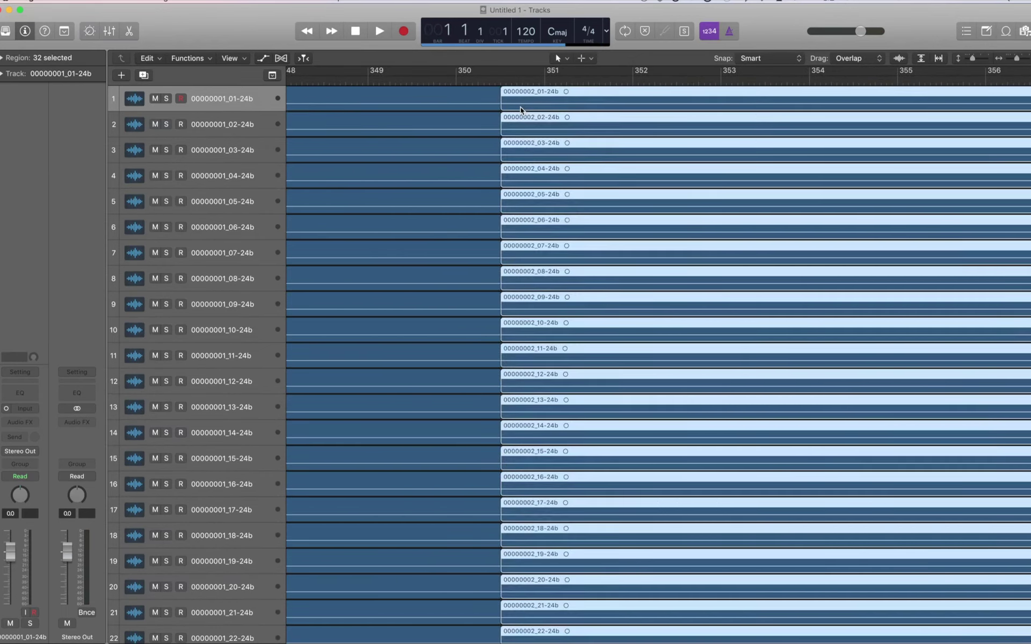
key("super+Right")
key("super+Right")
key("super+Right")
key("super+Right")
key("super+Right")
key("super+Right")
key("super+Right")
key("super+Right")
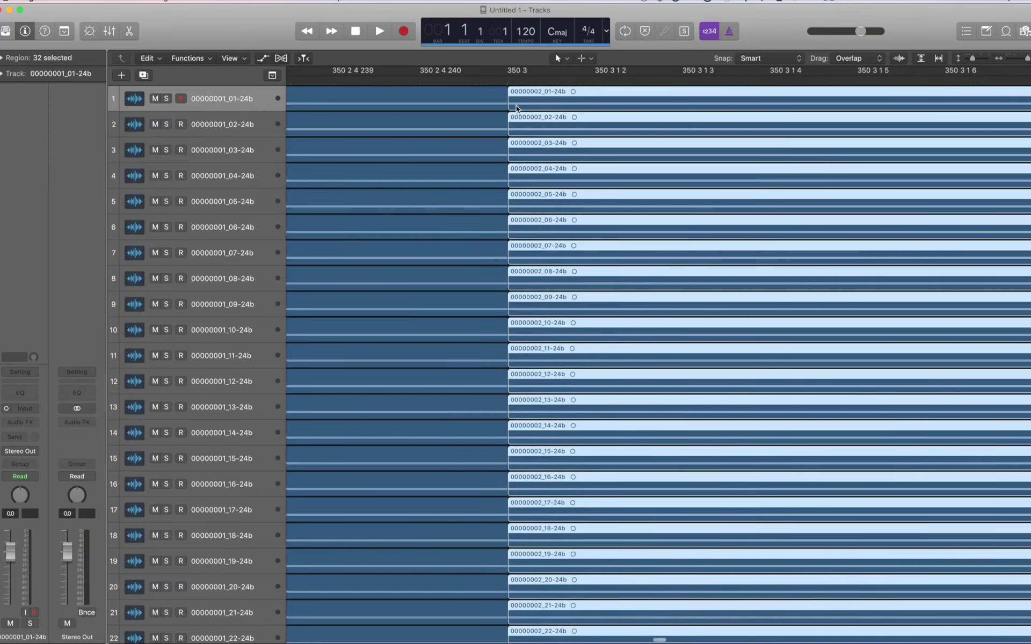
Extend the project end to bar 827 to make room after the 00000002 regions, and deselect the regions.
key("super+Up")
key("super+Up")
key("super+Up")
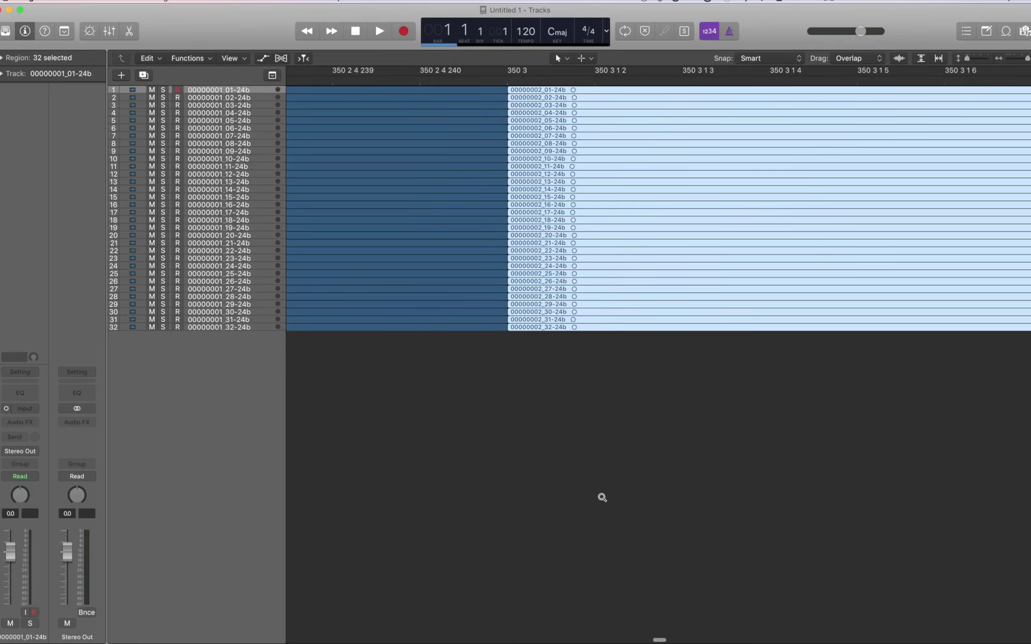
scroll(607, 498, "right", 10)
scroll(603, 499, "right", 15)
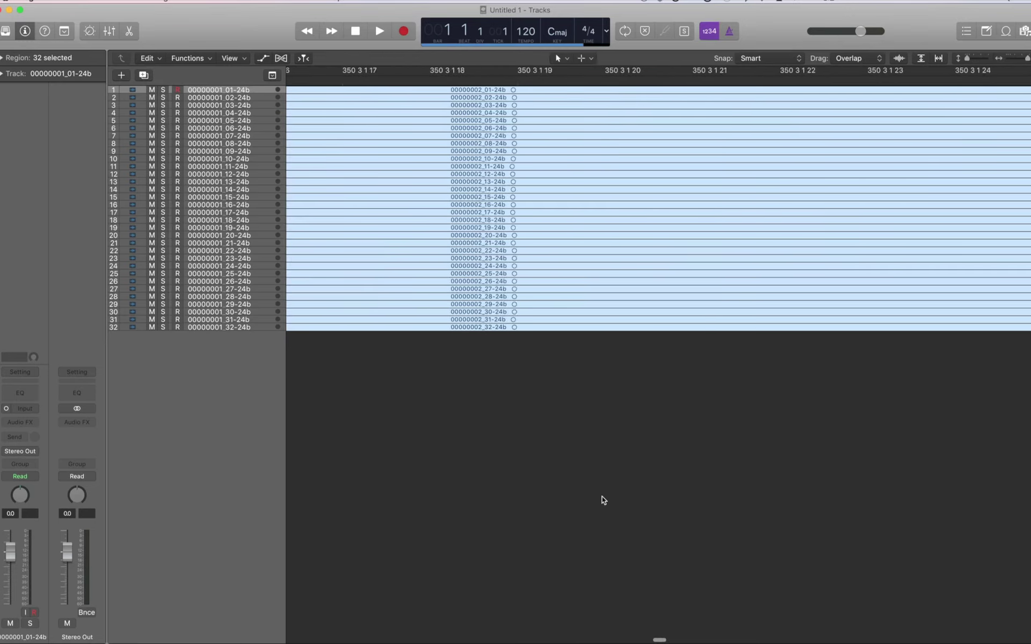
scroll(659, 501, "right", 15)
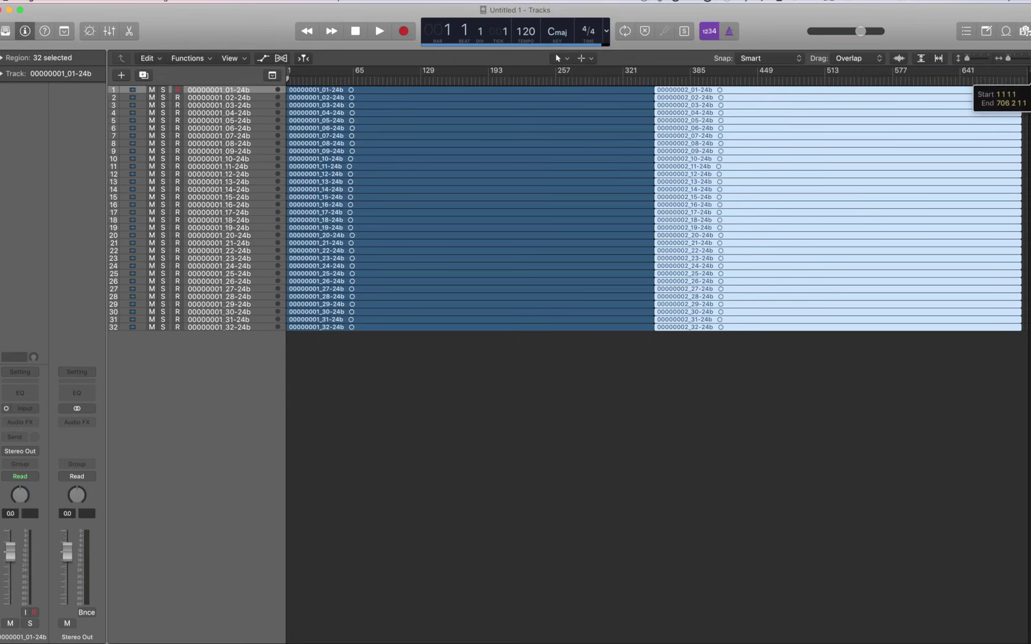
left_click_drag(1029, 80, 984, 117)
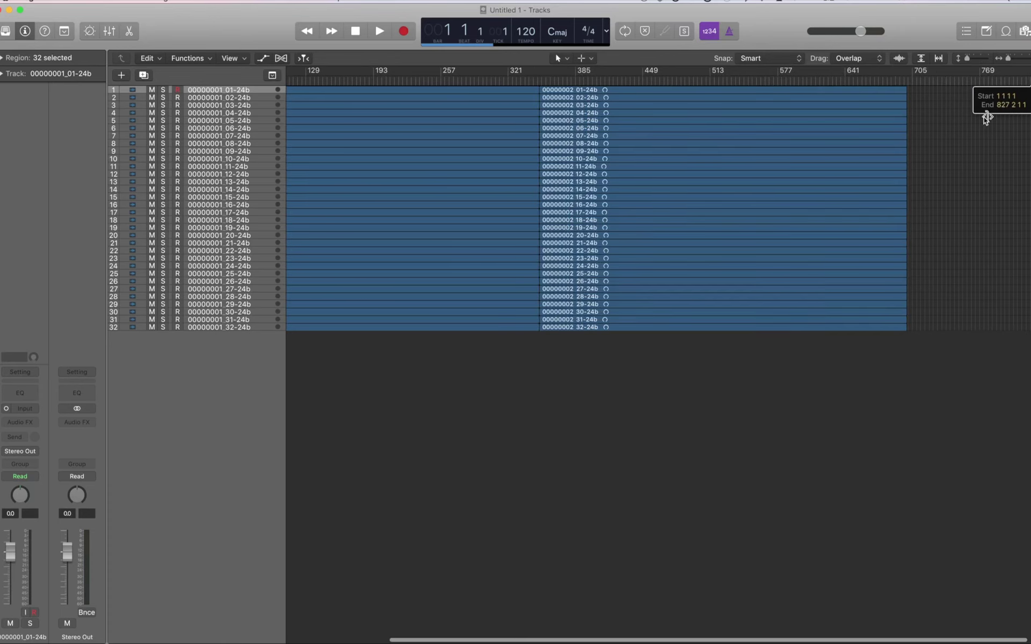
left_click(984, 118)
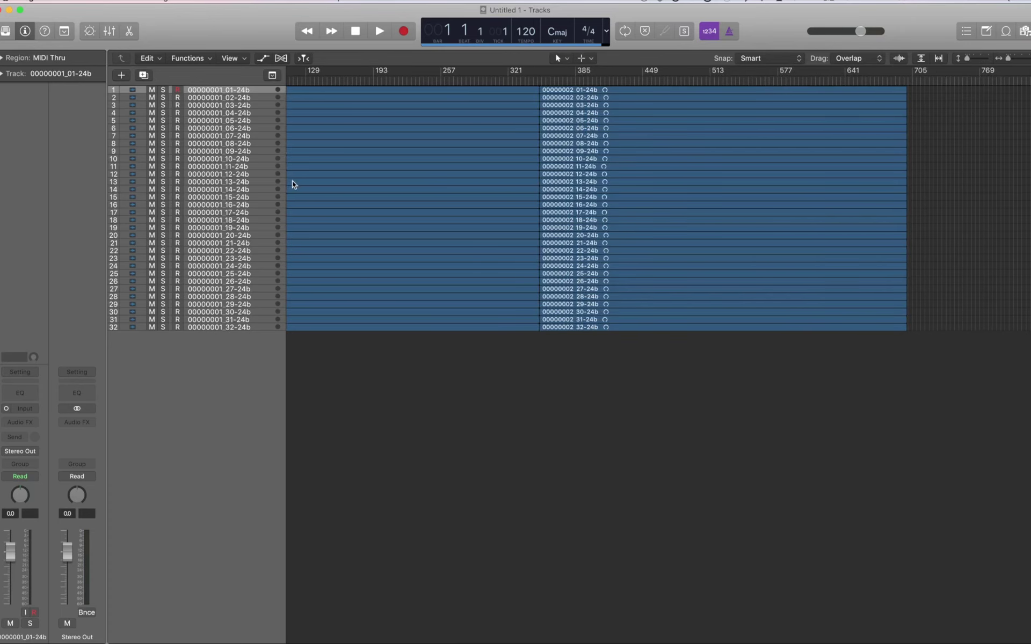
Import 00000003.WAV from the 4C442850 folder onto the existing tracks at bar 722, and close the folder window.
key("ctrl+Up")
left_click(204, 529)
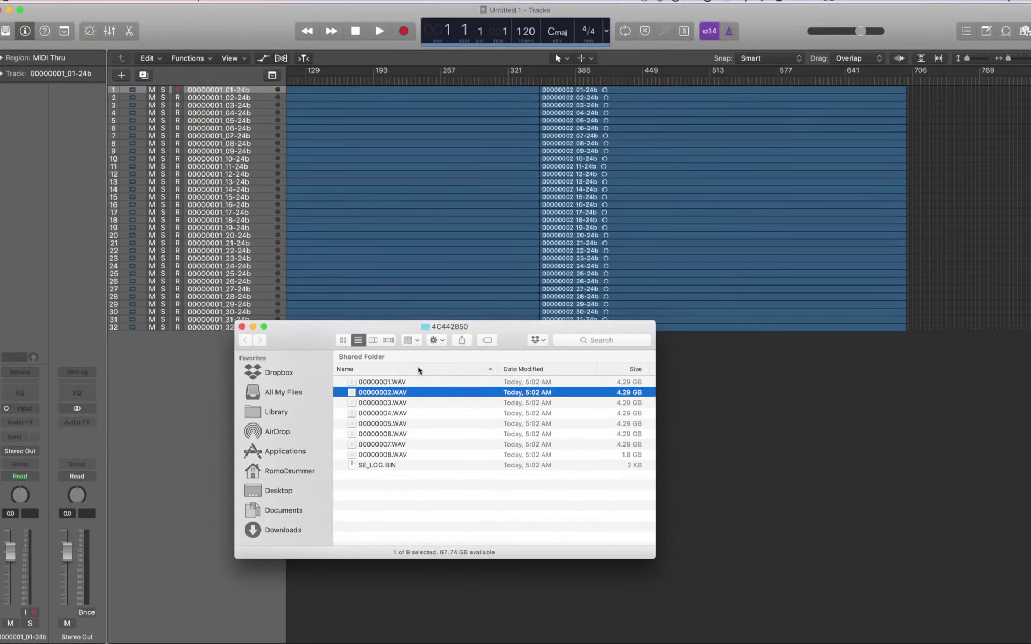
left_click(330, 431)
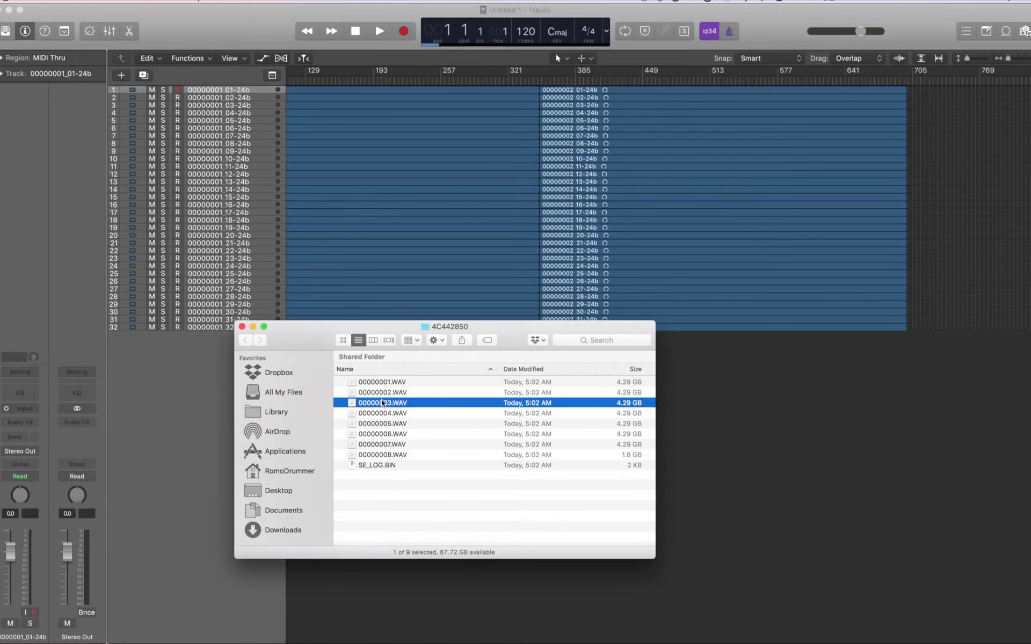
left_click_drag(382, 403, 931, 96)
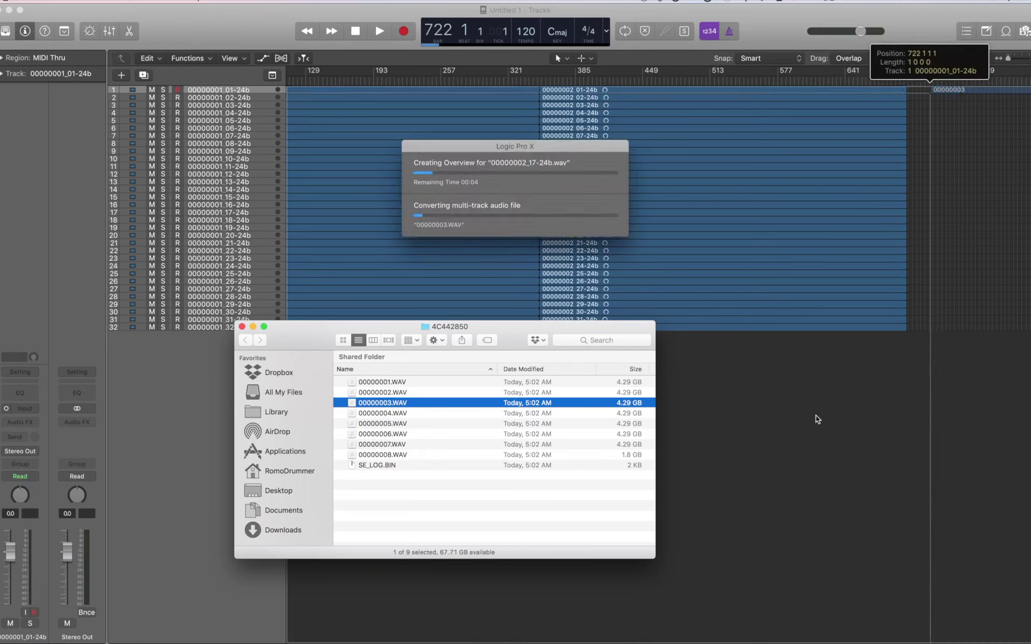
left_click(241, 326)
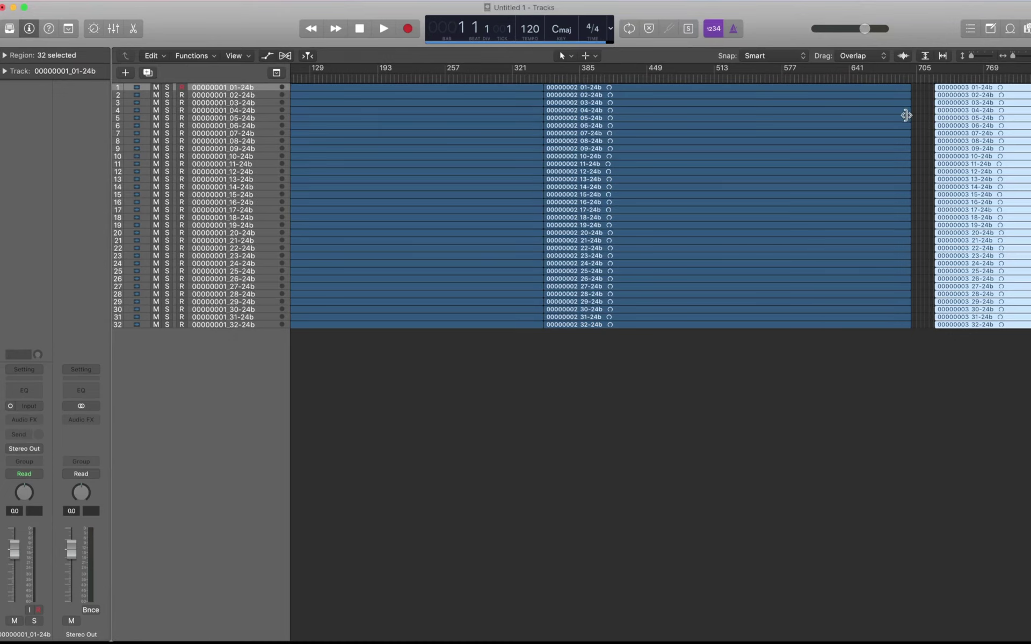
Move all selected 00000003 regions back to bar 701, close to where the 00000002 regions end.
scroll(911, 107, "up", 4)
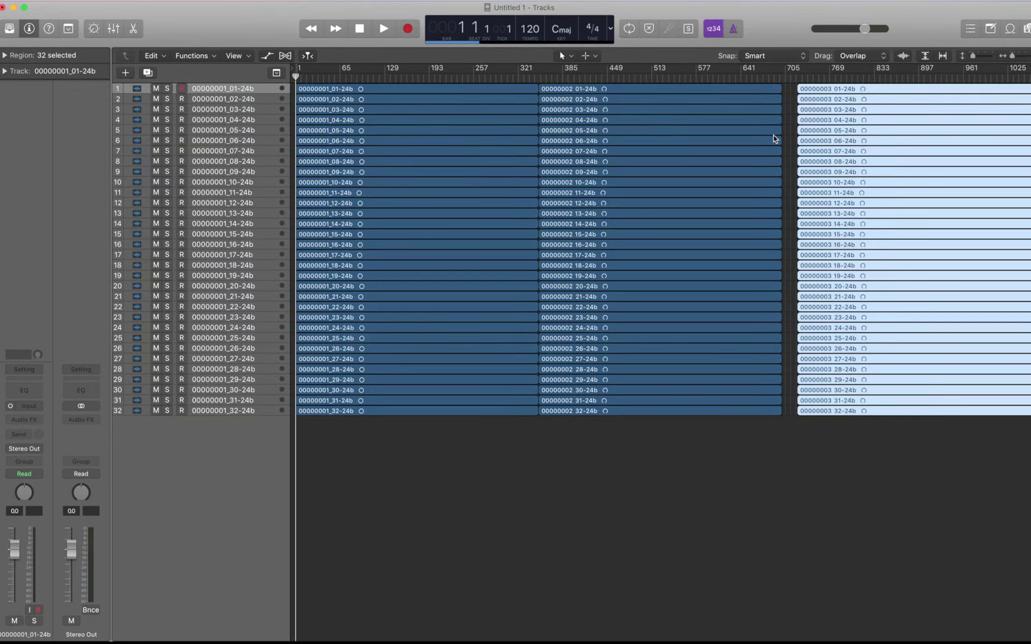
key("super+Down")
key("super+Down")
key("super+Down")
key("super+Down")
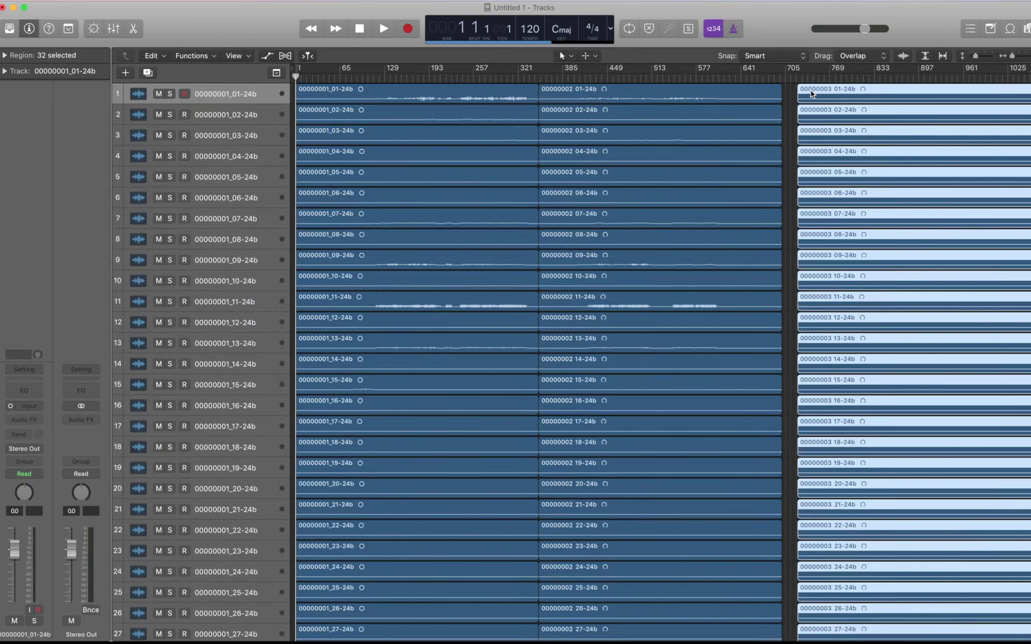
left_click_drag(810, 93, 794, 95)
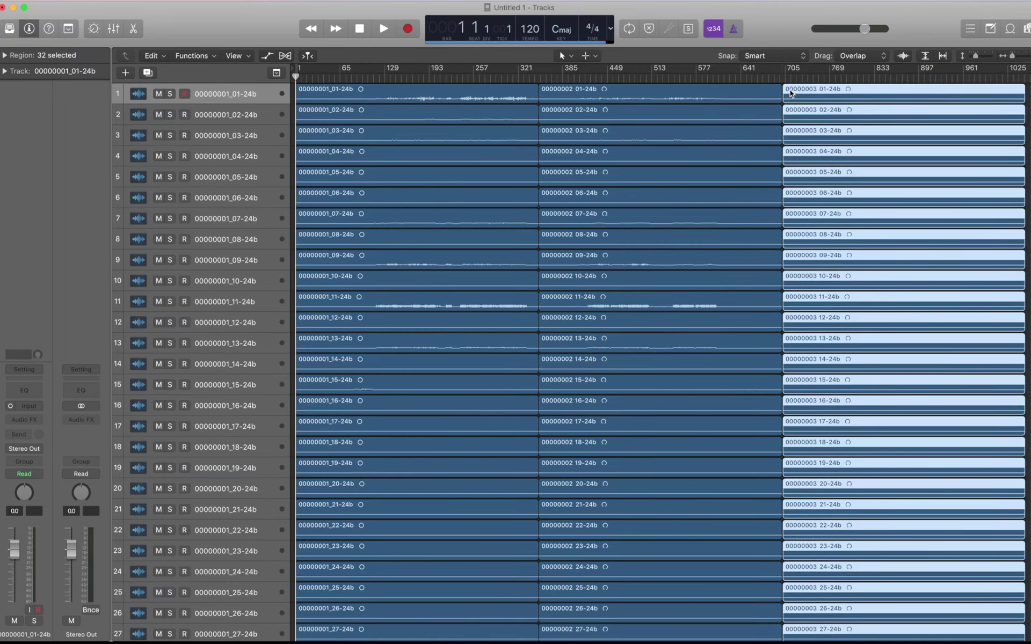
Close the remaining gap up close by moving the 32 selected 00000003 regions back to 700 1 1 81, flush against the 00000002 regions.
key("super+Down")
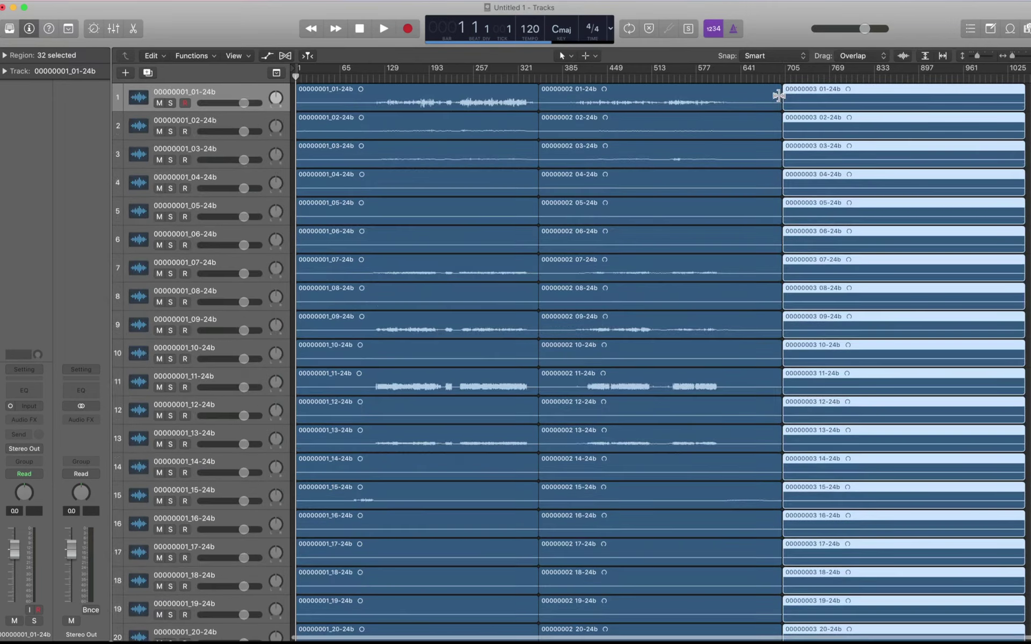
key("super+Down")
key("super+Down")
key("super+Down")
key("super+Down")
key("super+Down")
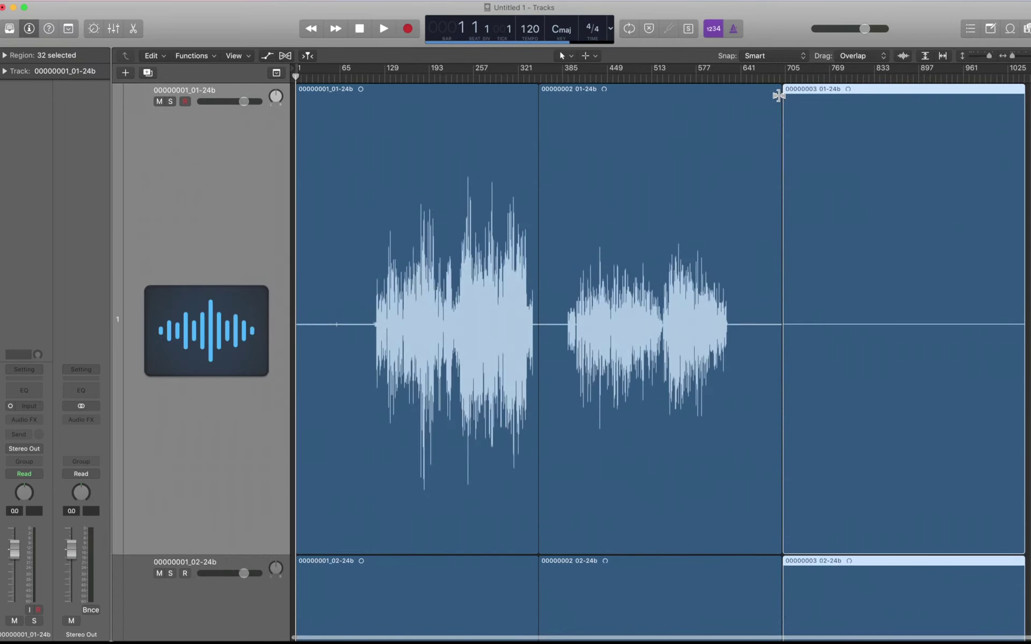
left_click(942, 55)
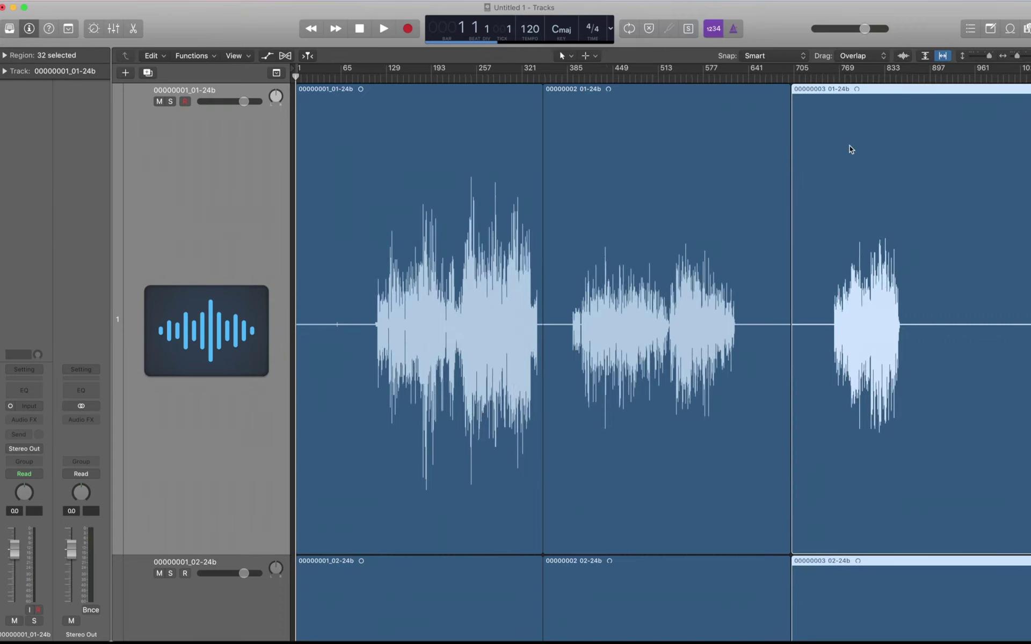
key("super+Right")
key("super+Right")
key("super+Right")
key("super+Right")
key("super+Right")
key("super+Right")
key("super+Right")
key("super+Right")
key("super+Right")
key("super+Right")
key("super+Right")
key("super+Right")
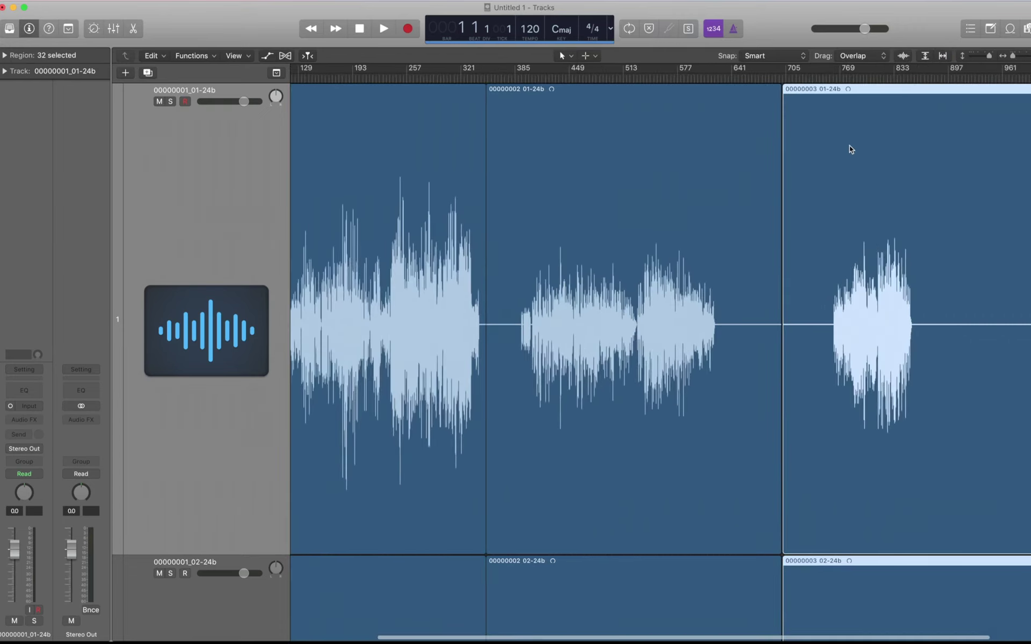
key("super+Up")
key("super+Left")
key("super+Left")
key("super+Left")
key("super+Left")
key("super+Left")
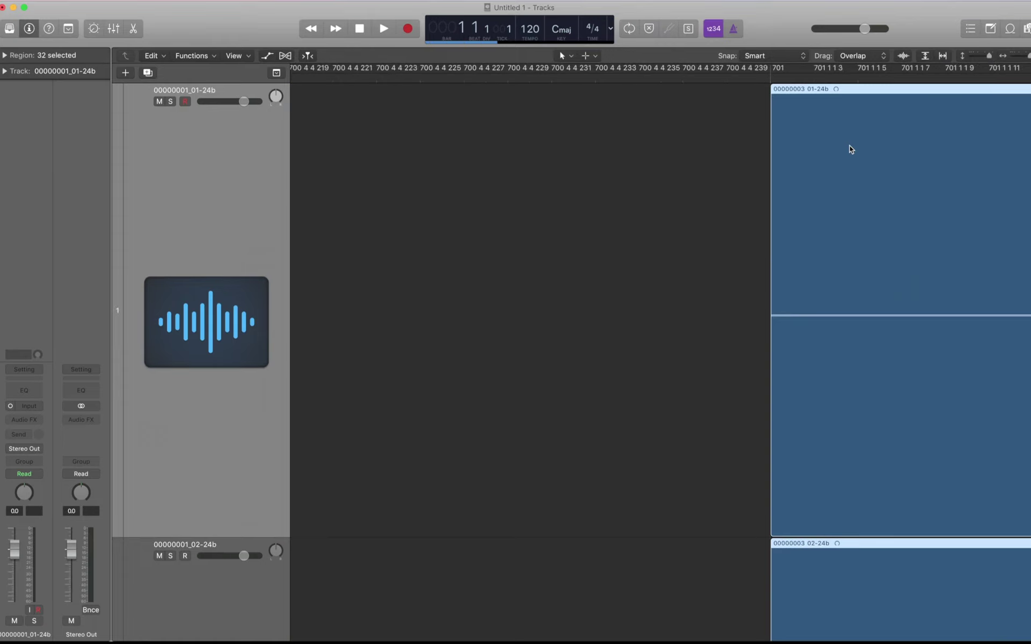
key("super+Left")
key("super+Left")
key("super+Left")
key("super+Left")
key("super+Left")
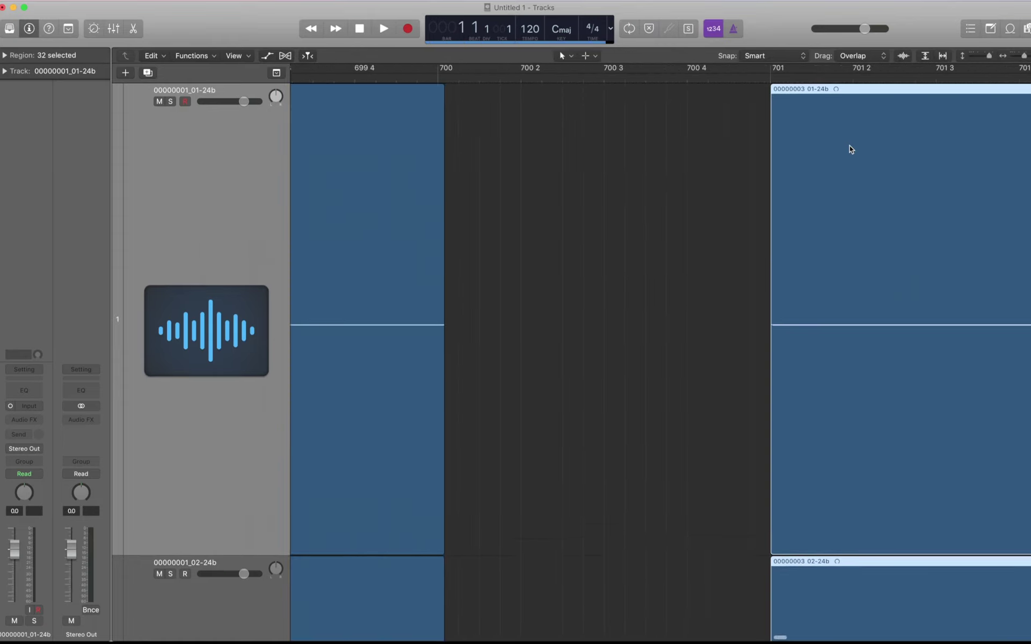
left_click_drag(849, 146, 525, 146)
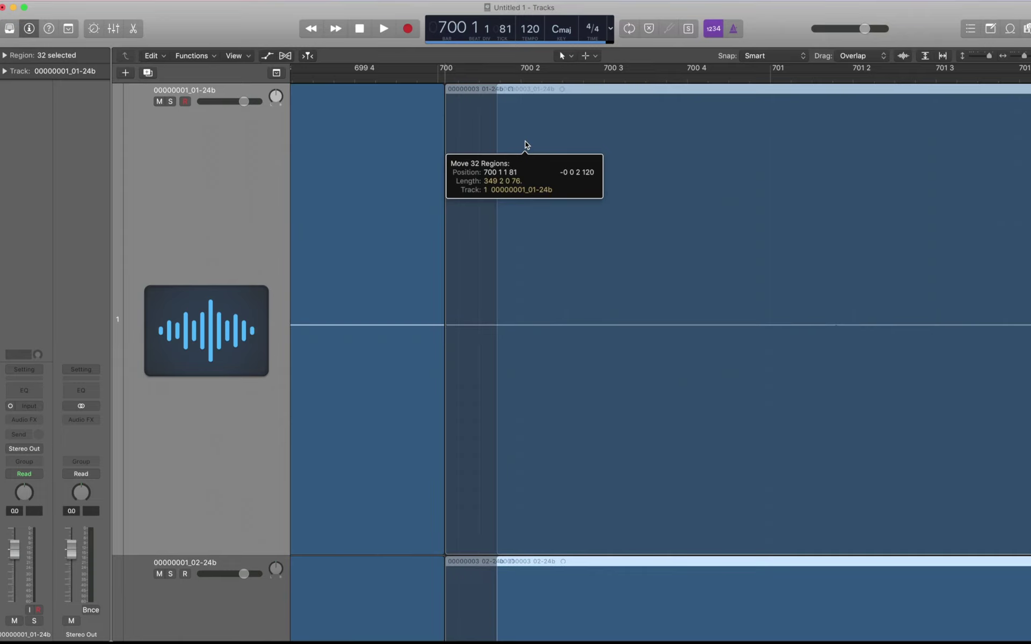
left_click_drag(525, 146, 525, 145)
Fit all 32 tracks with the three consecutive recordings into view, and deselect the 00000003 regions.
key("super+Up")
key("super+Up")
key("super+Up")
key("super+Up")
key("super+Up")
key("super+Up")
key("super+Up")
key("super+Up")
key("super+Up")
key("super+Up")
key("super+Up")
key("super+Up")
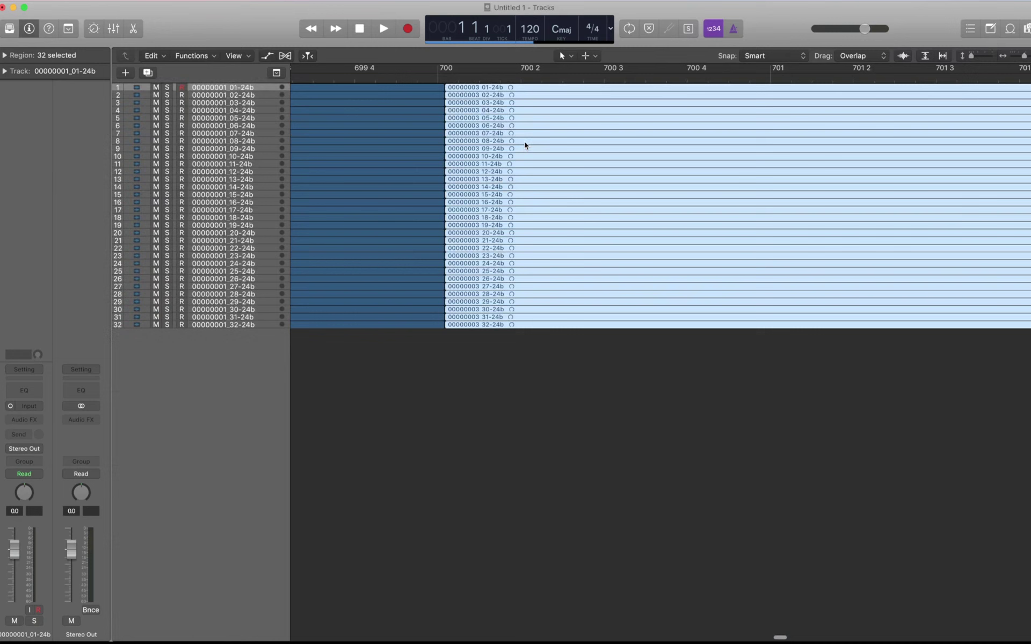
key("super+Left")
key("super+Left")
key("super+Left")
key("super+Left")
key("super+Left")
key("super+Left")
key("super+Left")
key("super+Left")
key("super+Left")
key("super+Left")
key("super+Left")
key("super+Left")
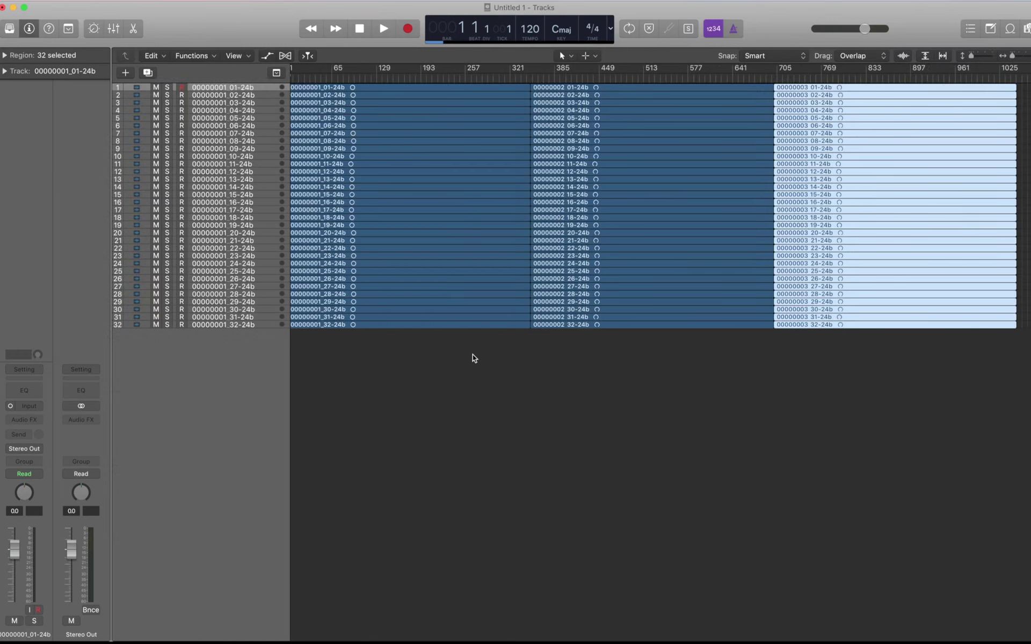
left_click(472, 355)
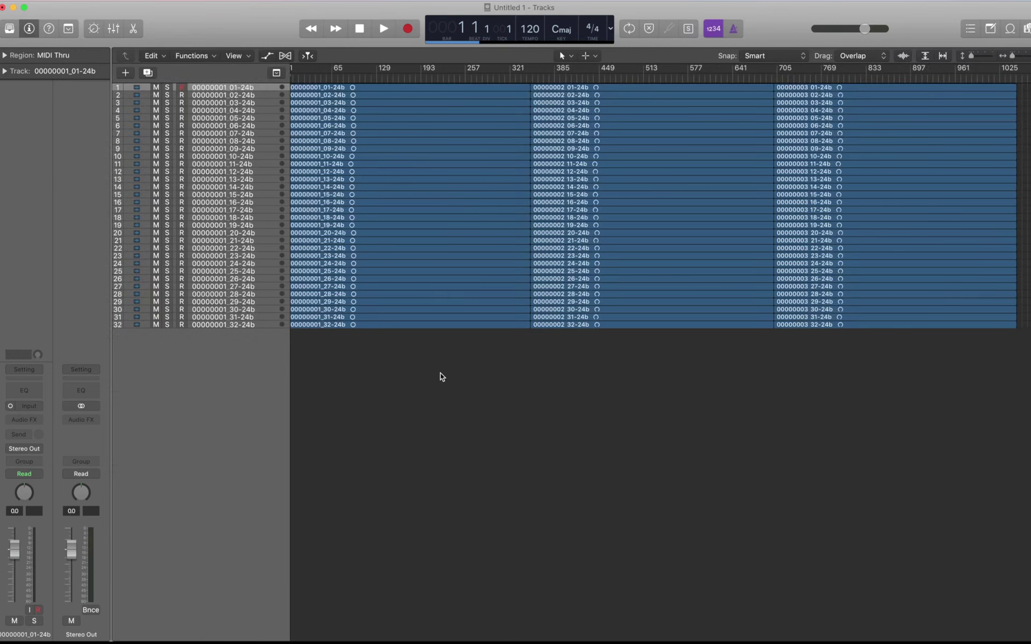